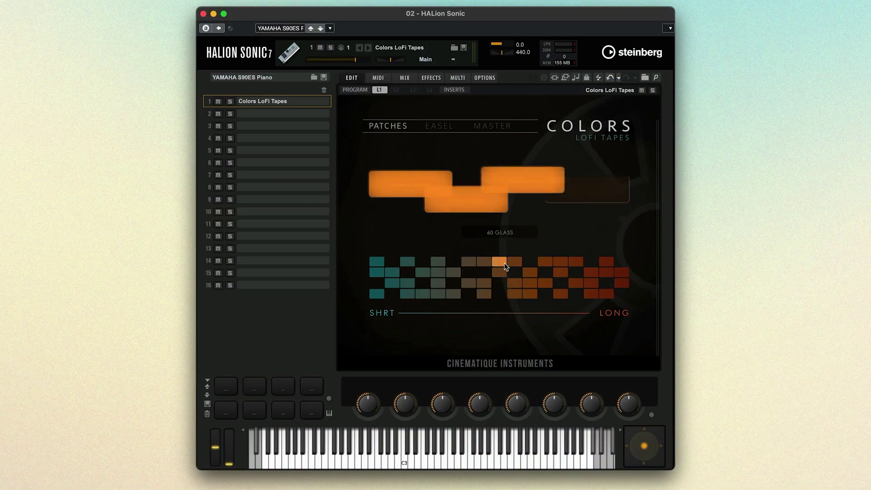
# Pick the SOMETHING WRONG sound from the Colors LoFi Tapes grid.
pyautogui.click(591, 274)
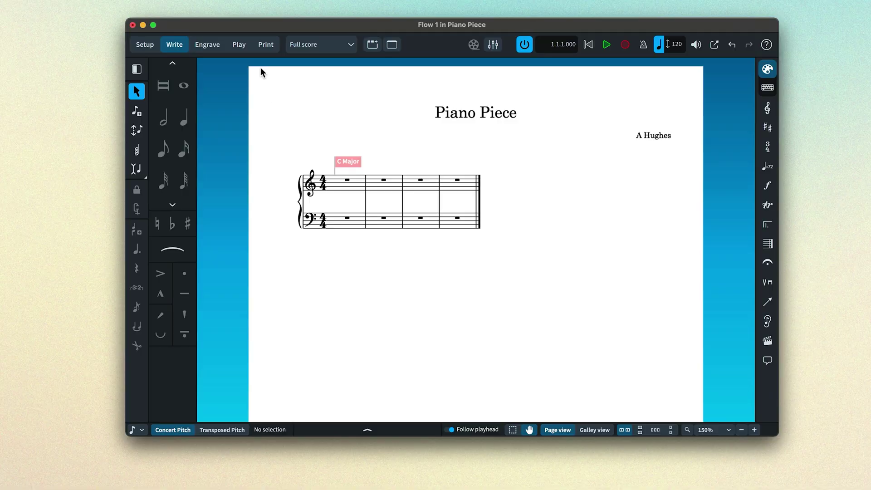
# Add a new empty VST instrument slot in Play mode's VST and MIDI panel.
pyautogui.click(245, 47)
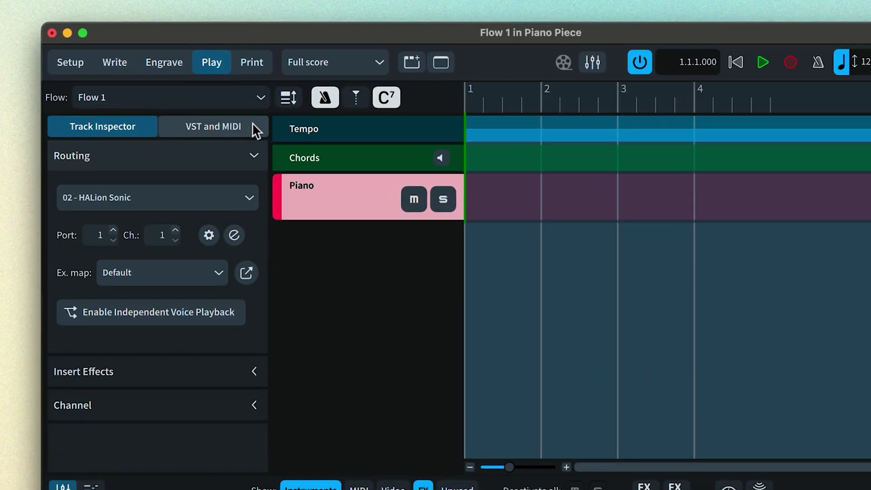
pyautogui.click(252, 123)
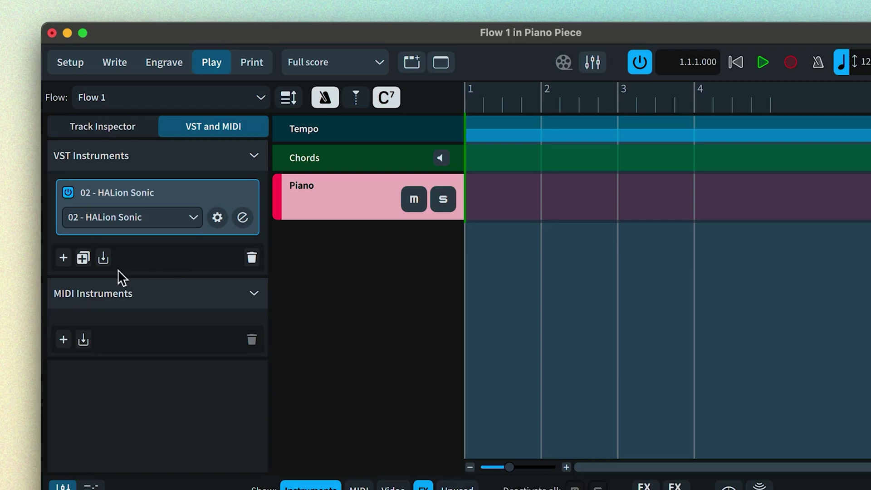
pyautogui.click(66, 259)
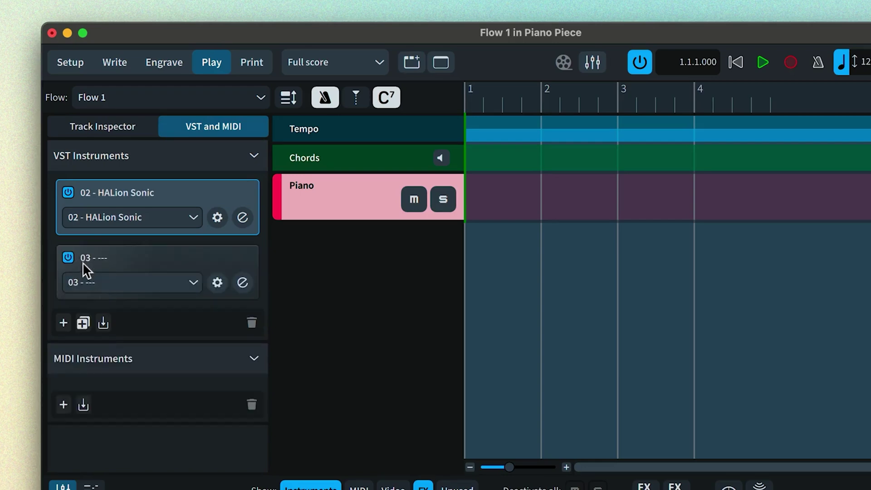
# Load Steinberg > Synth > HALion Sonic into slot 03 and select the new instance.
pyautogui.click(124, 284)
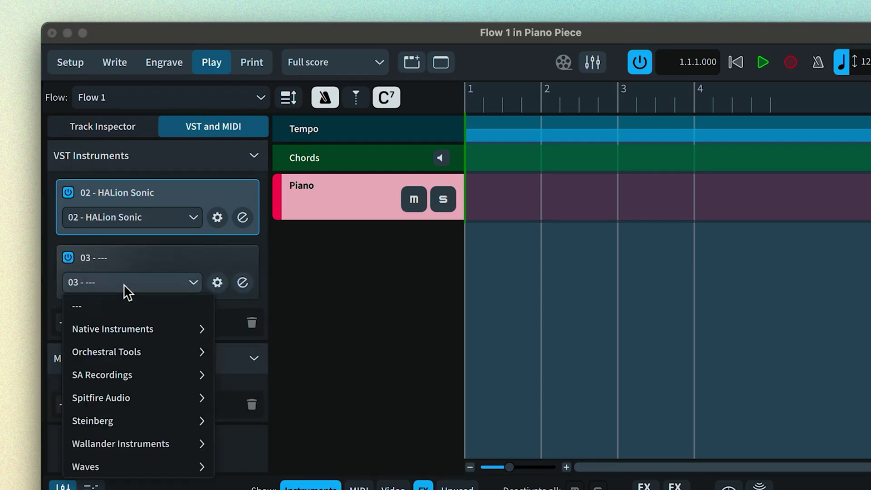
pyautogui.click(133, 399)
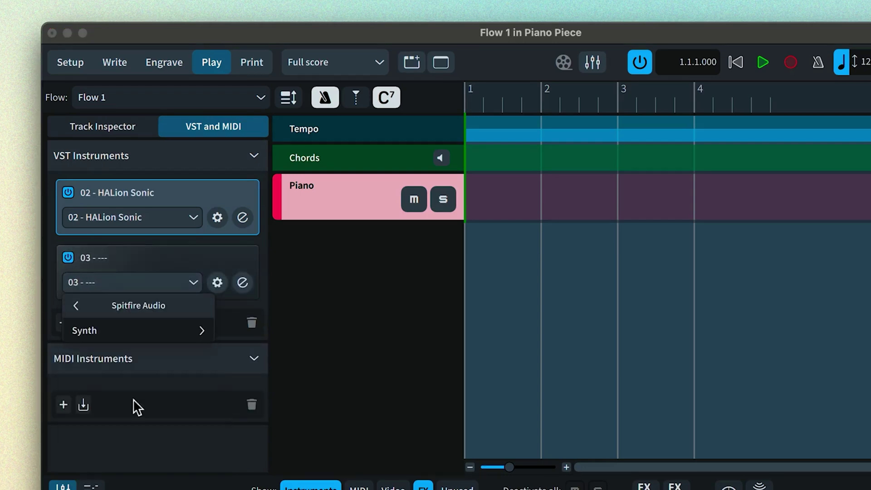
pyautogui.click(116, 336)
pyautogui.click(79, 309)
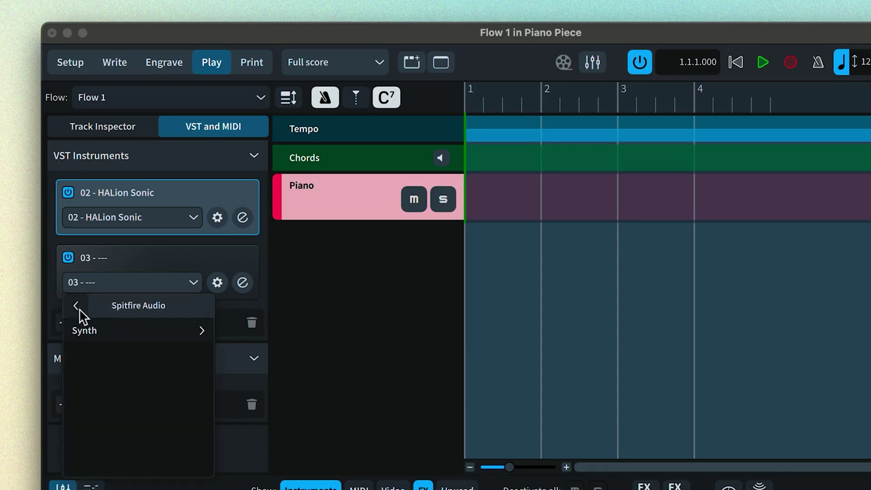
pyautogui.click(79, 309)
pyautogui.click(124, 330)
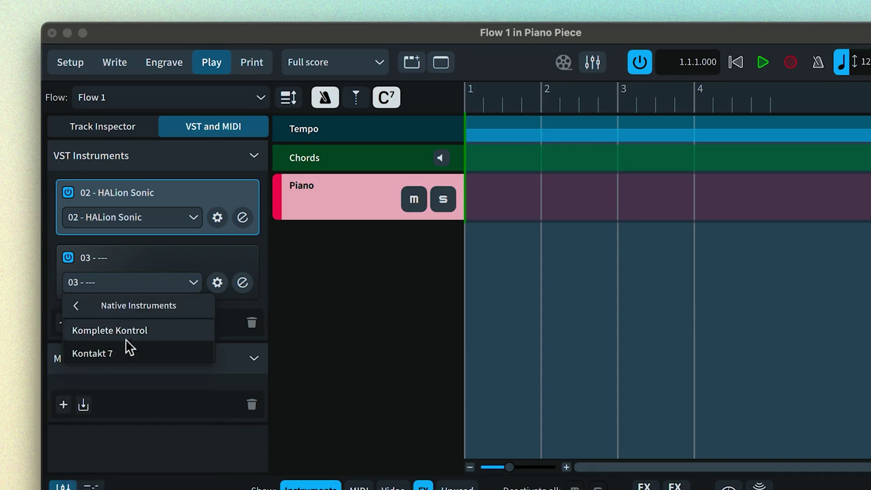
pyautogui.click(76, 304)
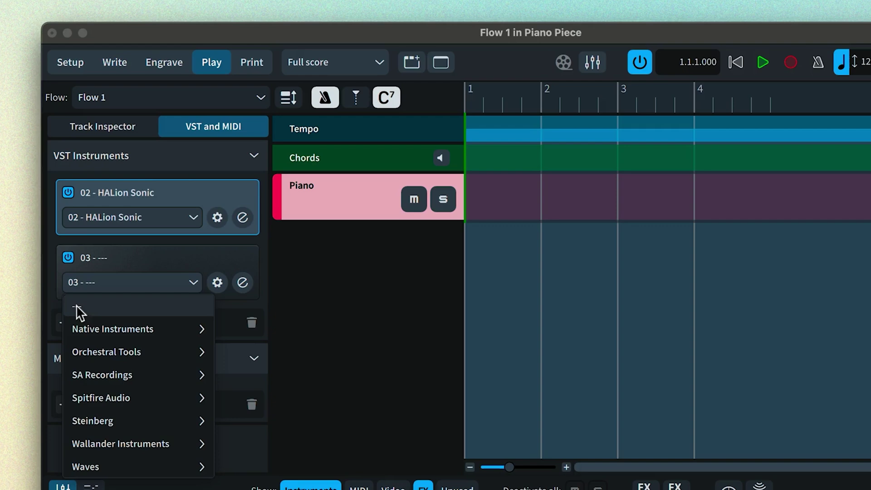
pyautogui.click(138, 418)
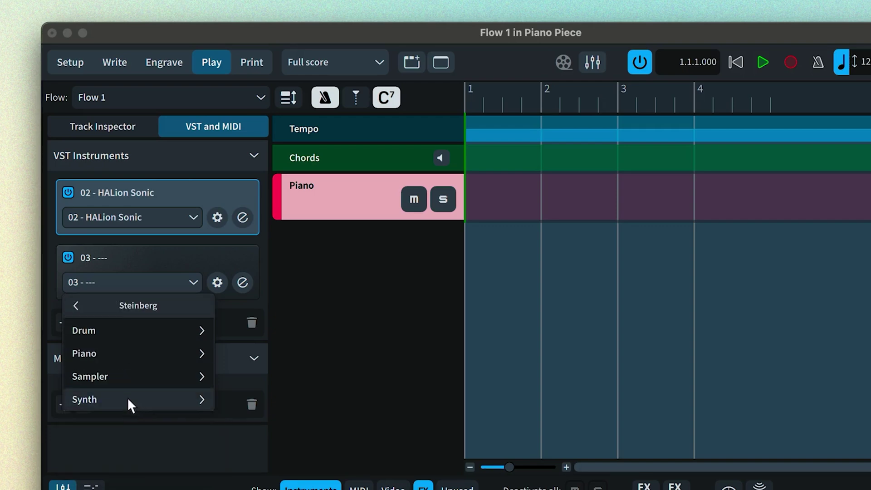
pyautogui.click(128, 398)
pyautogui.click(141, 353)
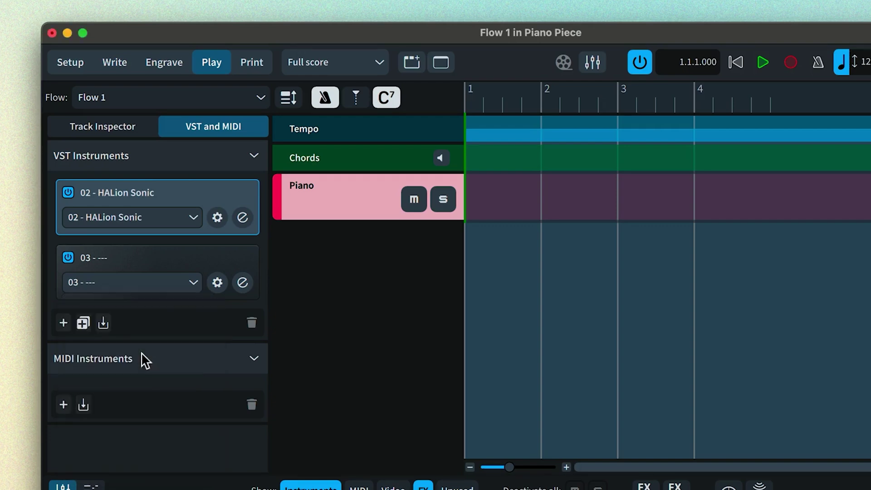
pyautogui.click(87, 199)
pyautogui.click(92, 260)
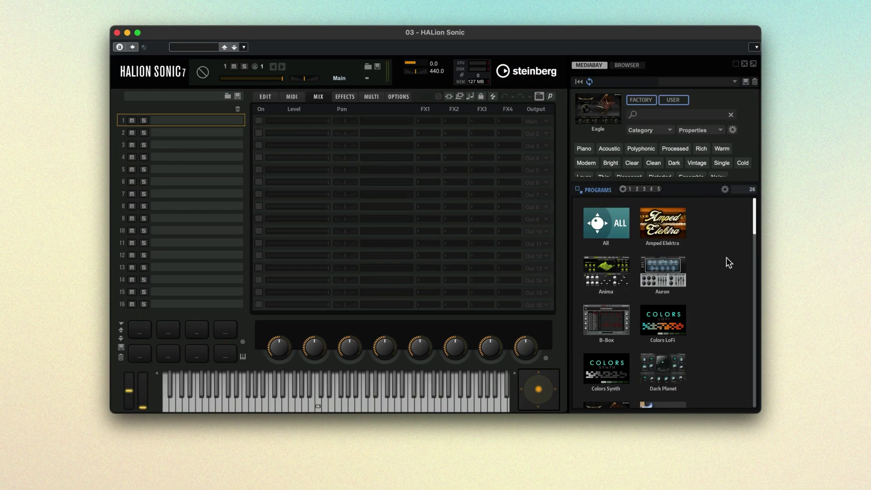
# Open the Eagle tile in MediaBay Programs and load A New Love into slot 1.
pyautogui.moveTo(753, 224); pyautogui.dragTo(754, 243)
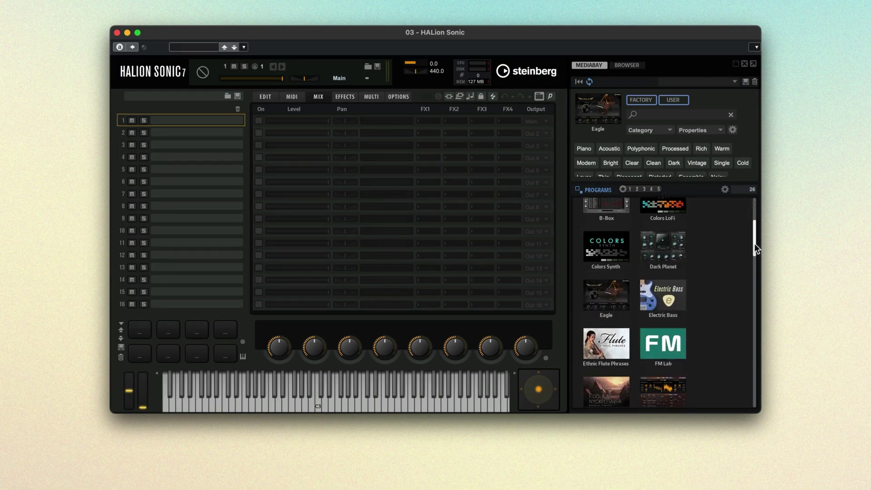
pyautogui.click(618, 300)
pyautogui.doubleClick(612, 211)
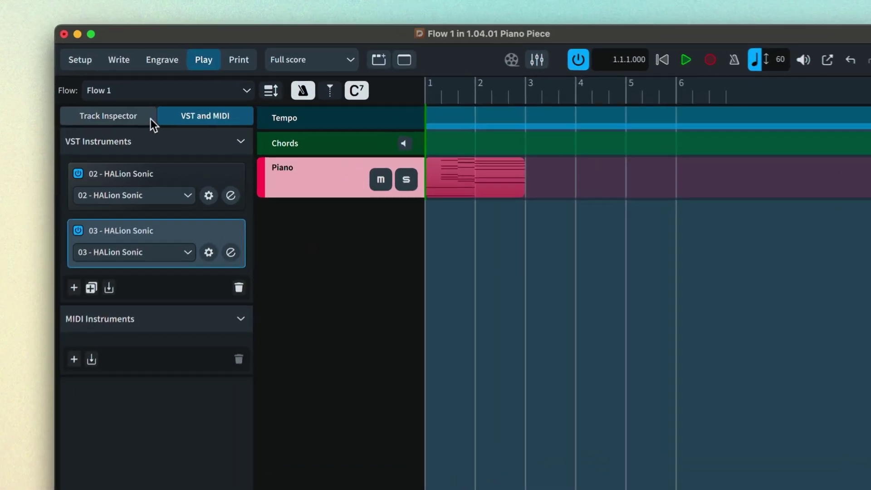
# Set the Piano track's Routing to 03 - HALion Sonic, then return to Write mode.
pyautogui.click(149, 125)
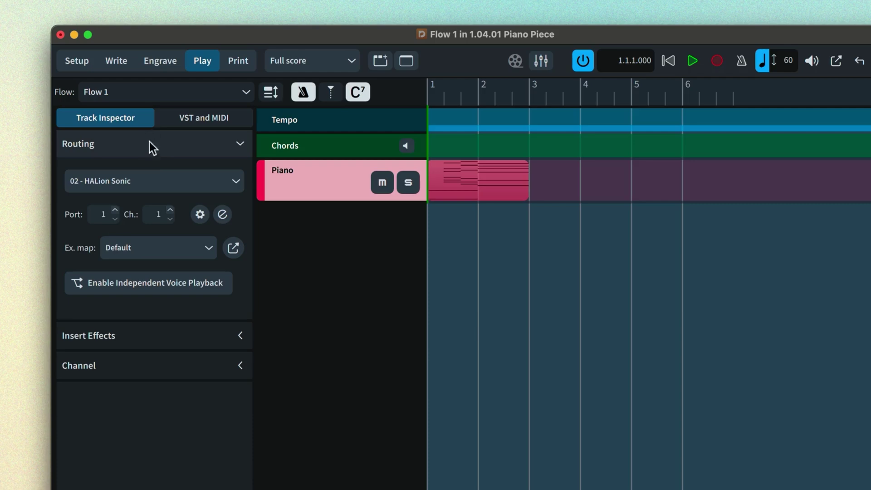
pyautogui.click(151, 185)
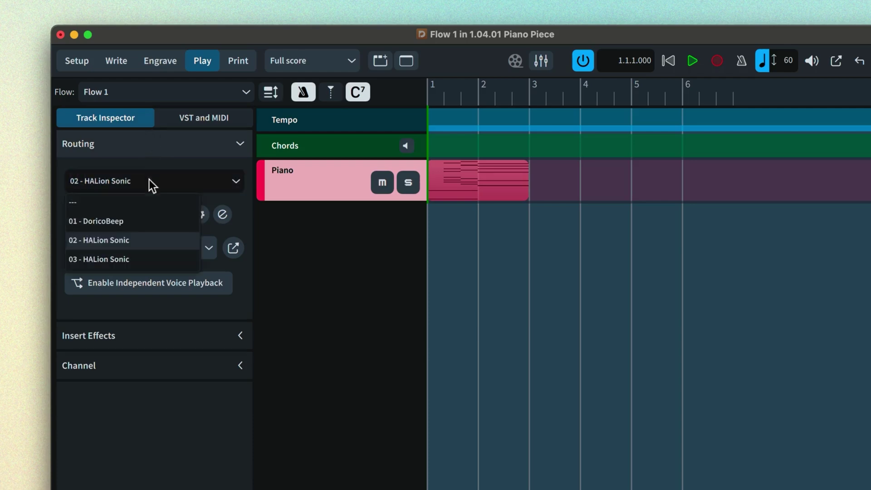
pyautogui.click(143, 260)
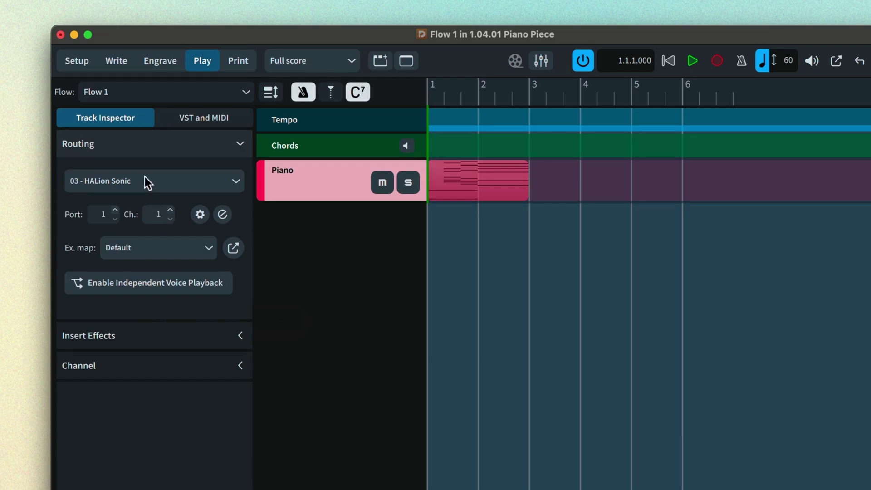
pyautogui.click(121, 68)
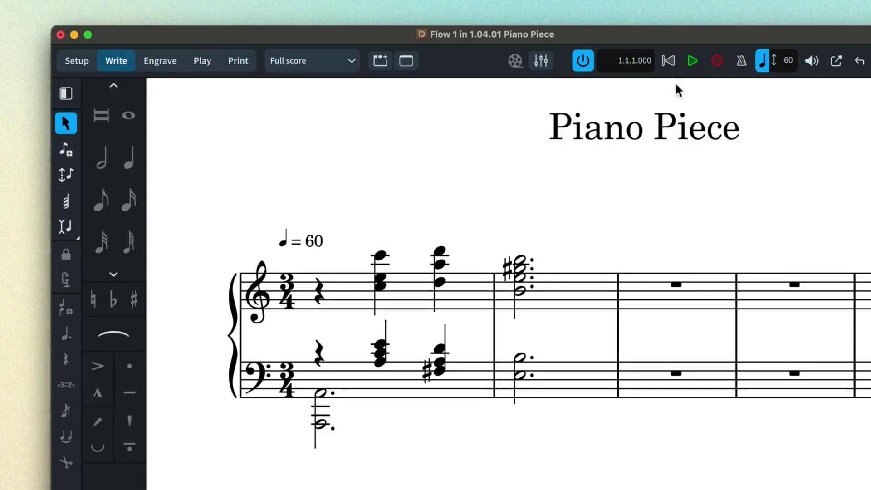
# Play back the Piano Piece score from the transport.
pyautogui.click(693, 63)
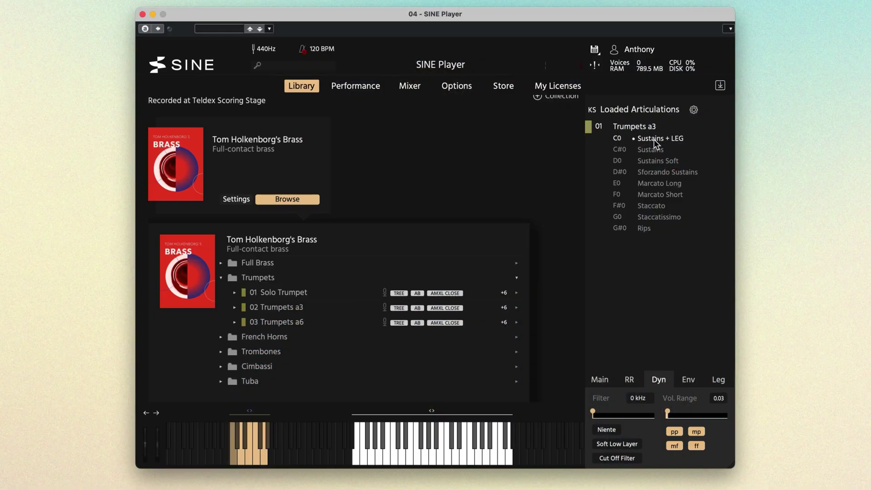
# Switch the Trumpets a3 articulation to Sforzando Sustains, then to Marcato Short.
pyautogui.click(651, 171)
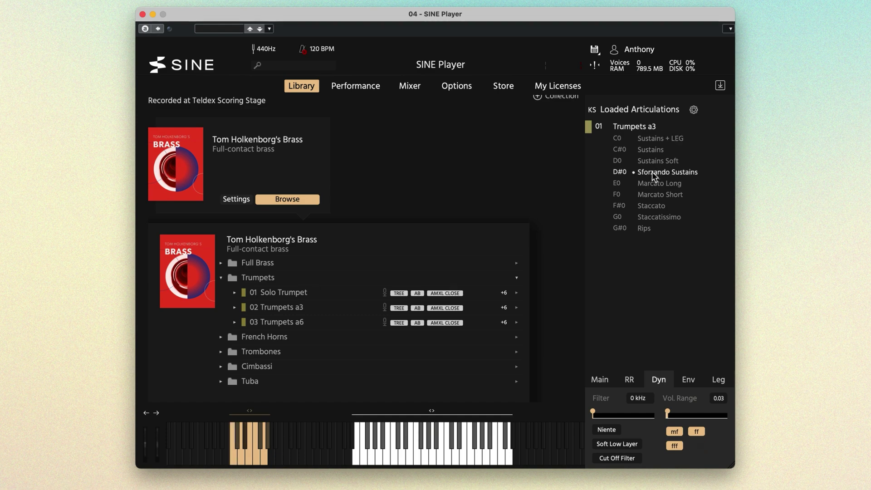
pyautogui.click(660, 195)
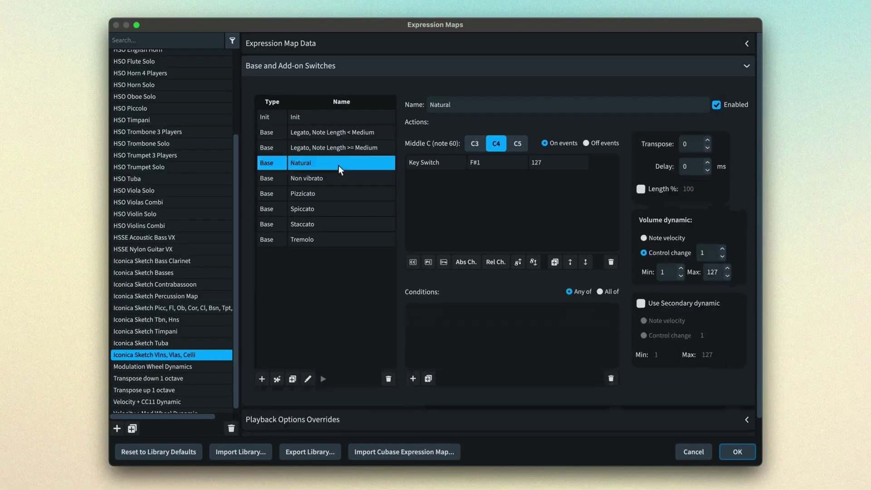
# Check the Pizzicato and Staccato keyswitches, then set Violin 1's Ex. map to Iconica Sketch Vlns, Vlas, Celli.
pyautogui.click(330, 195)
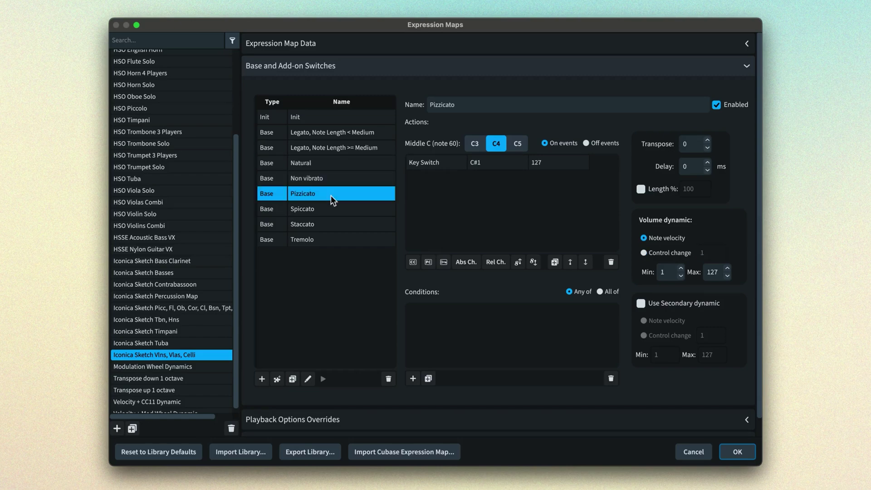
pyautogui.click(327, 225)
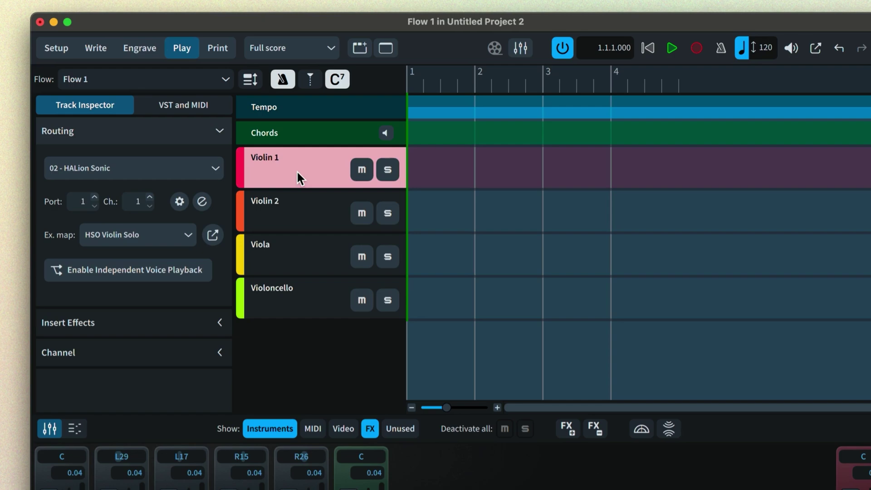
pyautogui.click(188, 235)
pyautogui.click(245, 245)
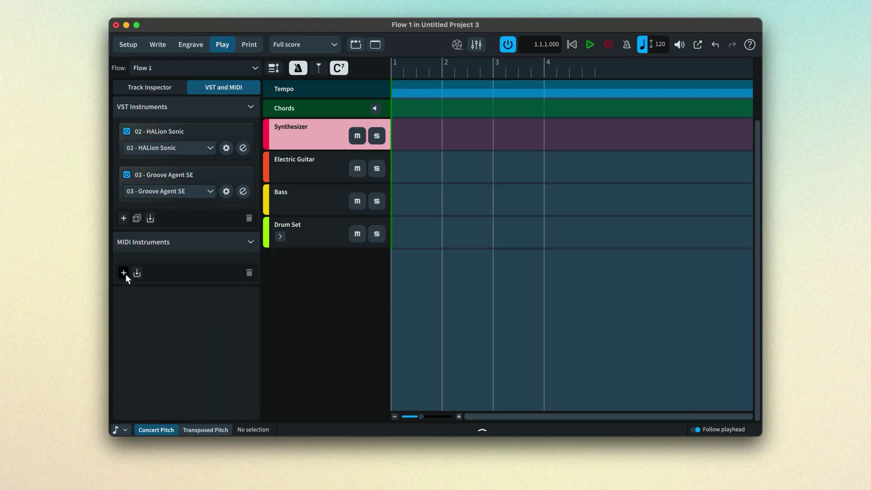
# Add a MIDI instrument connected to Yamaha MX Series Port1.
pyautogui.click(124, 273)
pyautogui.click(168, 284)
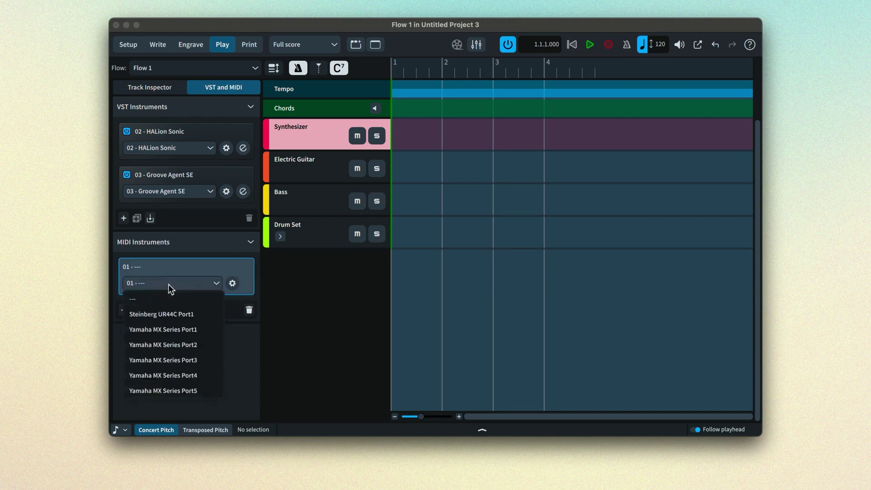
pyautogui.click(200, 328)
# Route the Synthesizer track to 01 - Yamaha MX Series Port1.
pyautogui.click(173, 89)
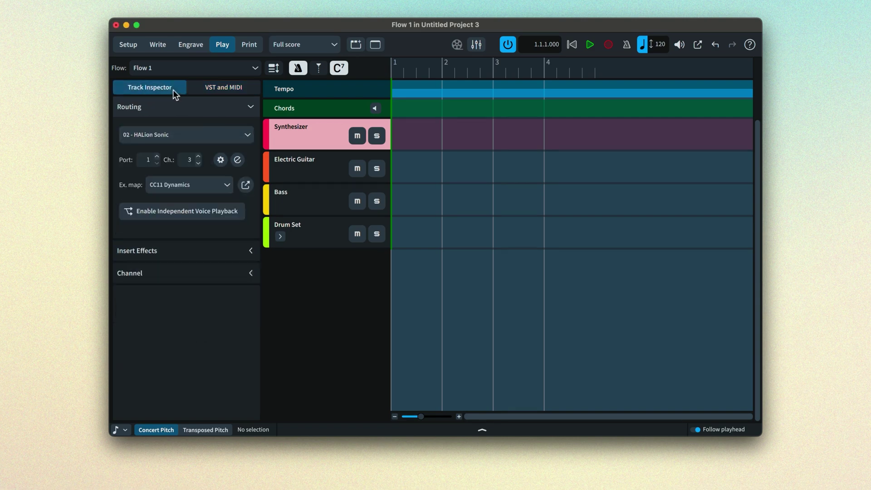
pyautogui.click(202, 135)
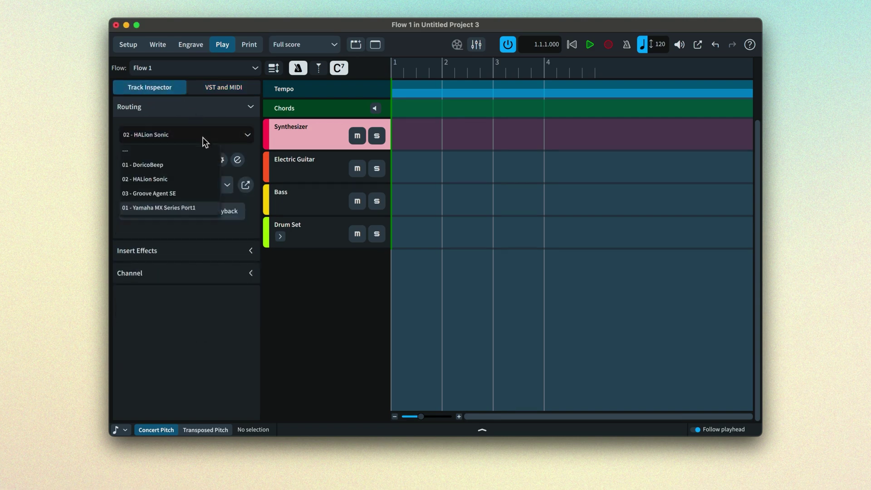
pyautogui.click(208, 208)
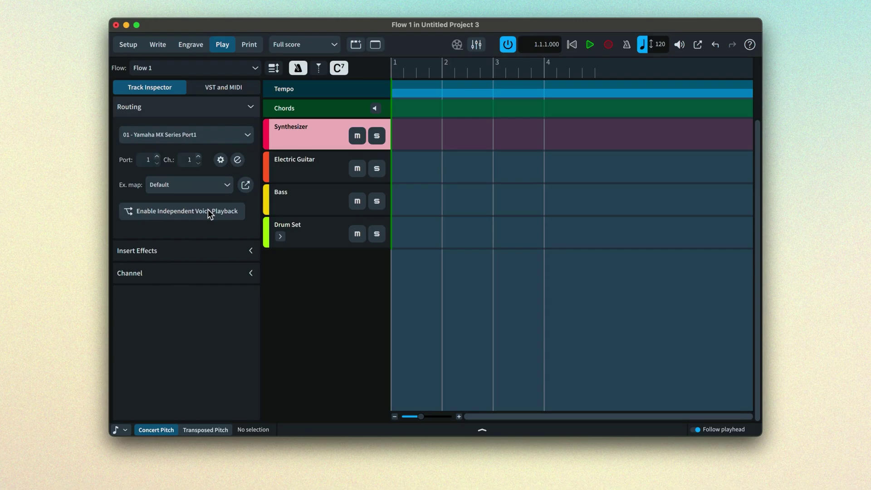